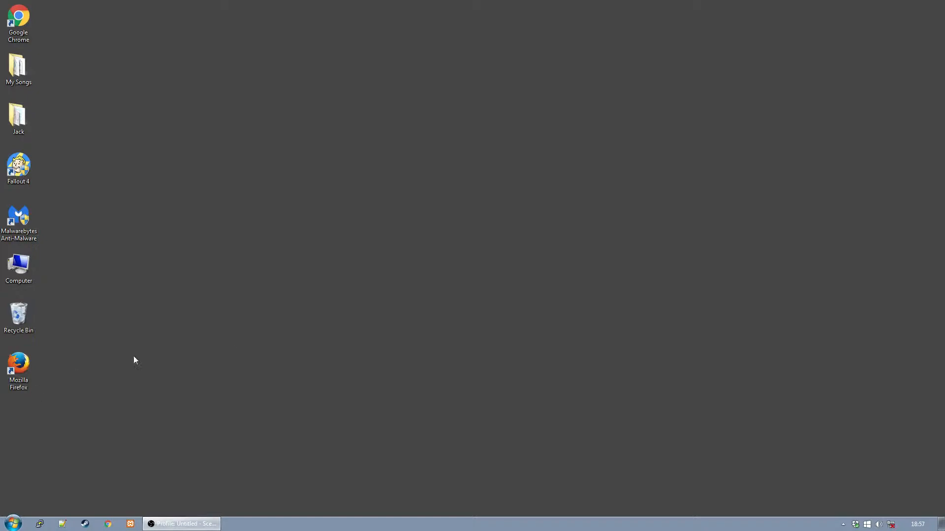
# Open the list of network adapters from the Network and Sharing Center
pyautogui.rightClick(891, 524)
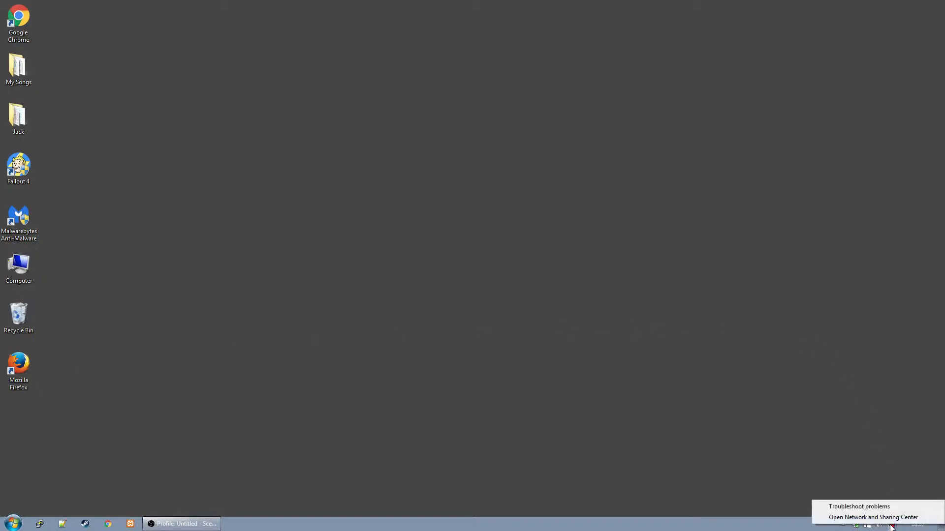
pyautogui.click(891, 519)
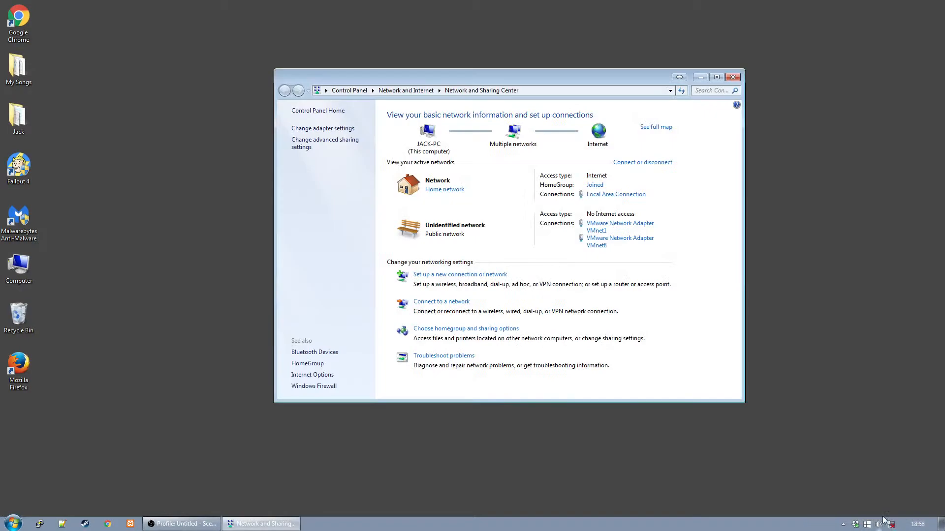
pyautogui.click(337, 129)
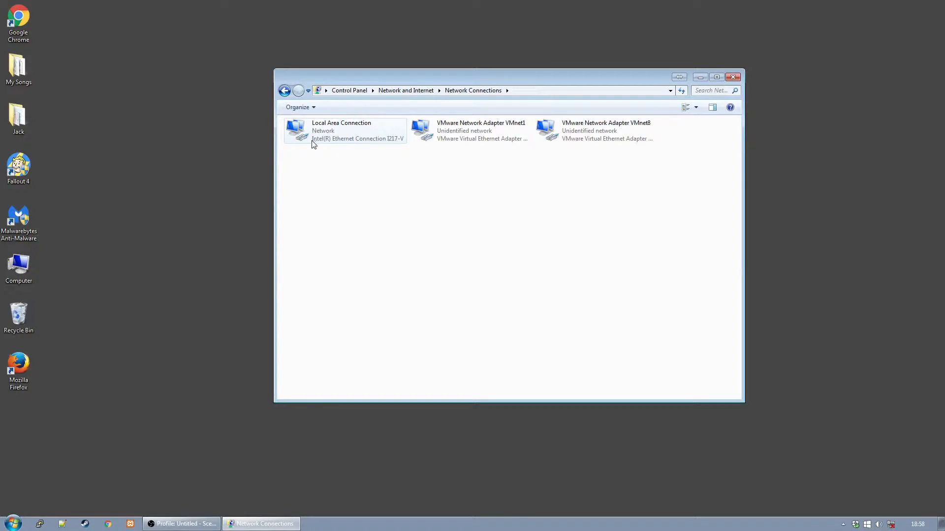
pyautogui.moveTo(313, 136)
pyautogui.mouseDown()
pyautogui.moveTo(323, 167)
pyautogui.moveTo(311, 132)
pyautogui.mouseUp()
pyautogui.click(346, 178)
pyautogui.moveTo(642, 235); pyautogui.dragTo(465, 133)
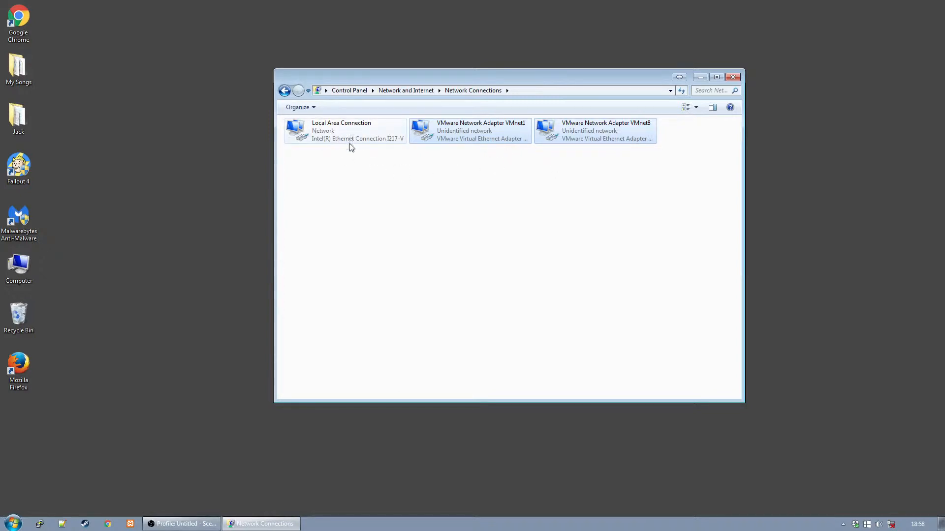
pyautogui.click(442, 178)
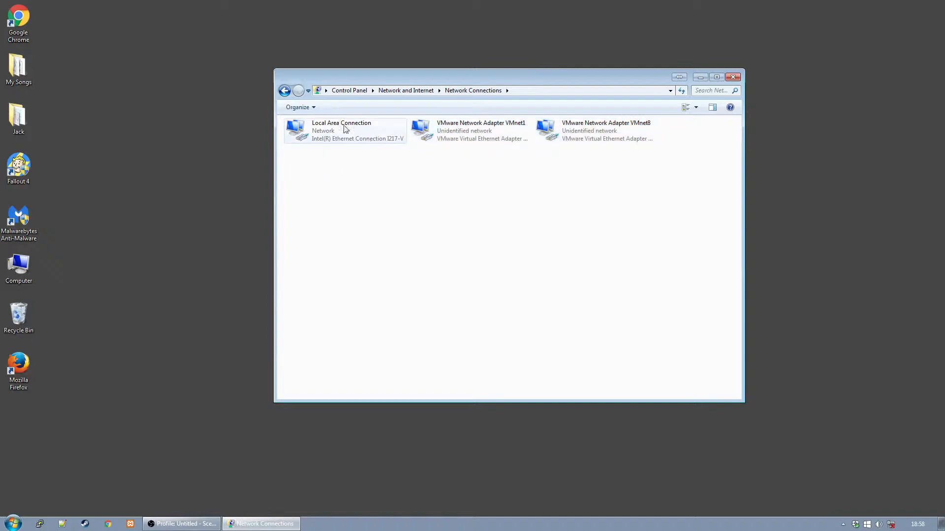
# Open the Internet Protocol Version 4 (TCP/IPv4) properties of the Local Area Connection
pyautogui.rightClick(305, 136)
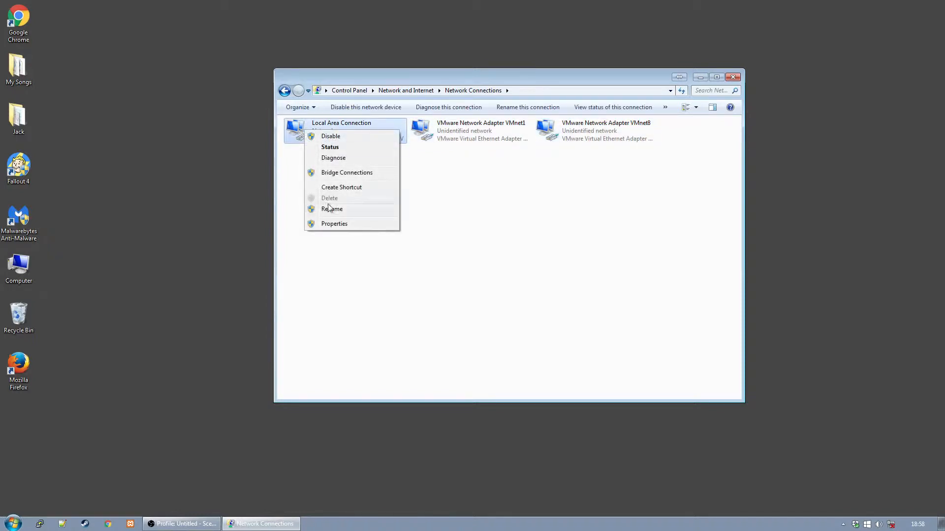
pyautogui.click(335, 224)
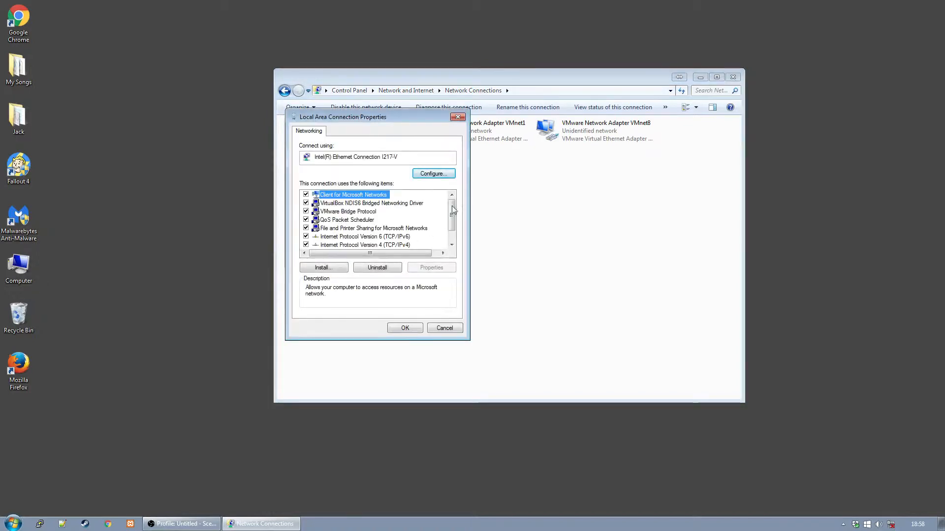
pyautogui.moveTo(451, 207); pyautogui.dragTo(450, 226)
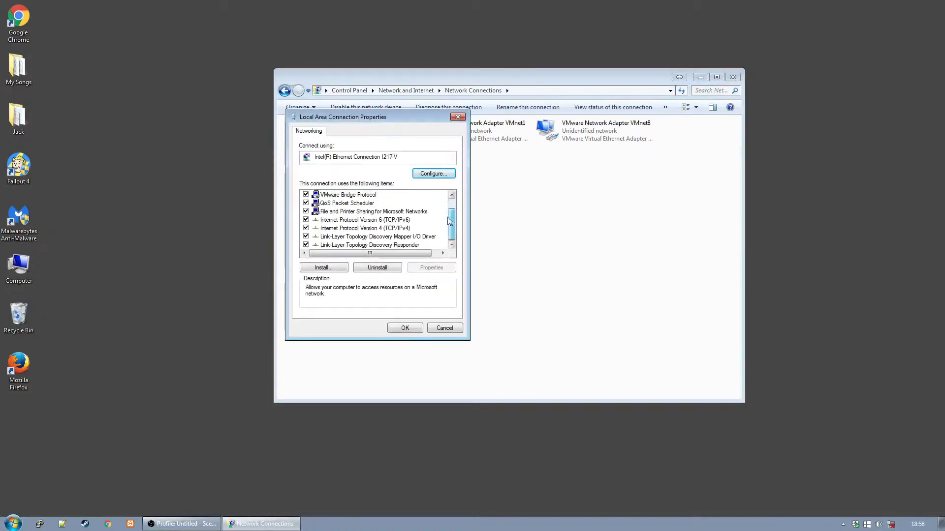
pyautogui.click(394, 229)
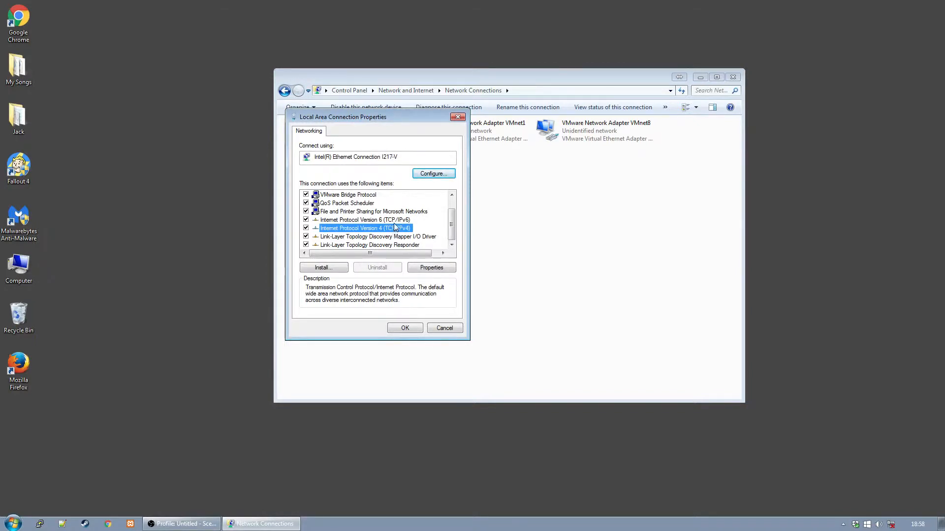
pyautogui.click(396, 222)
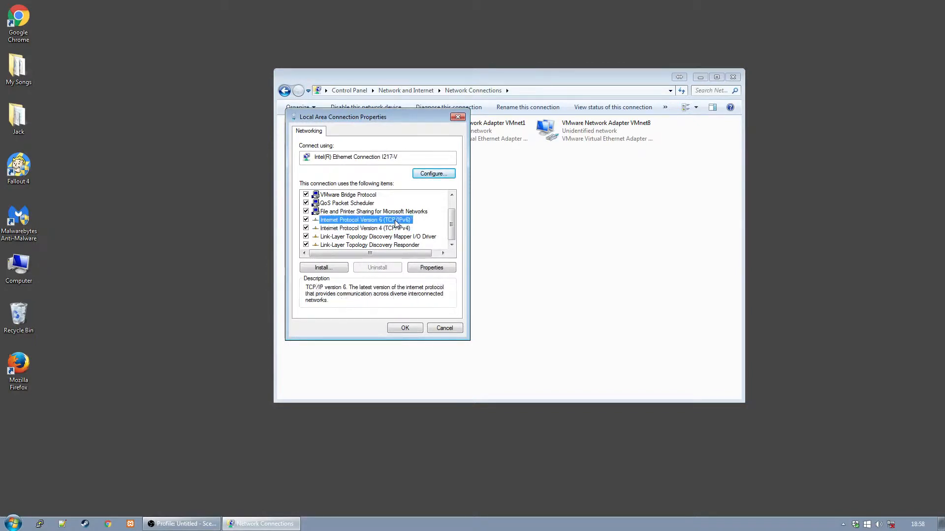
pyautogui.click(394, 229)
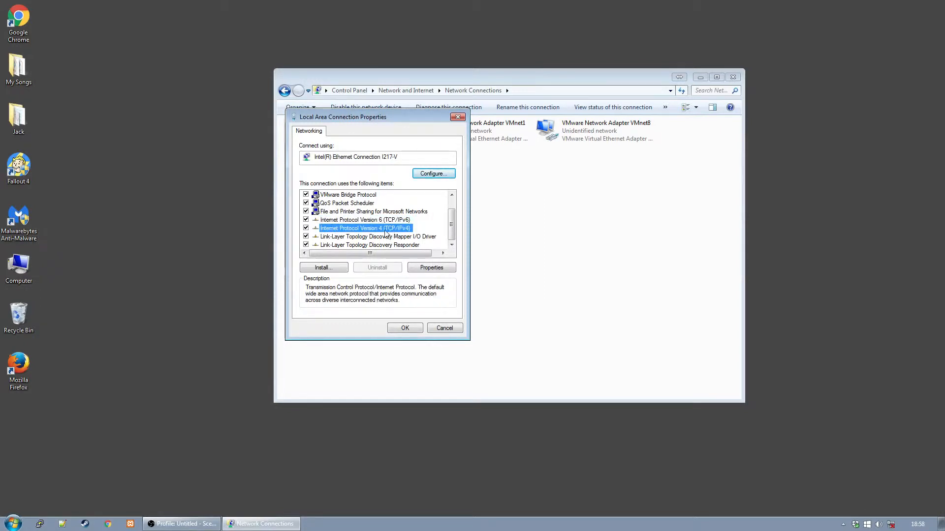
pyautogui.click(431, 268)
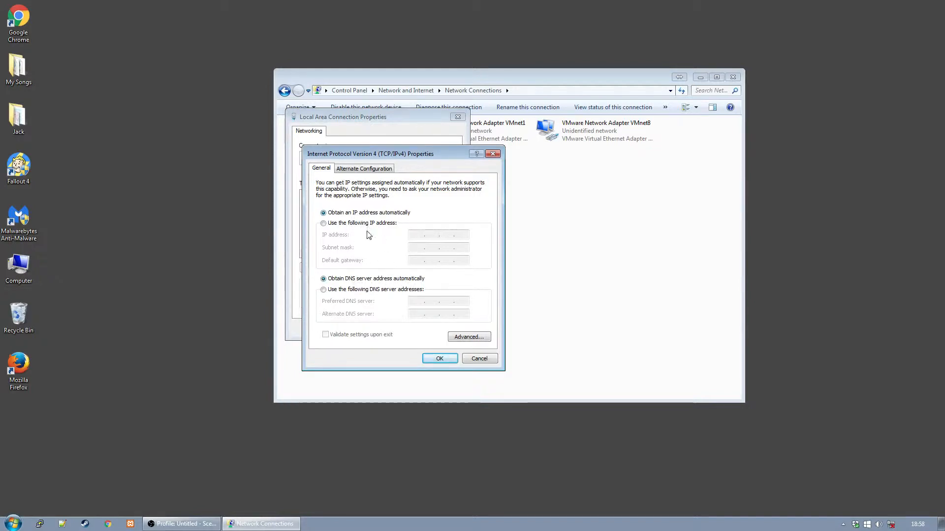
# Assign the static IP address 192.168.1.100 with subnet mask 255.255.255.0 and default gateway 192.168.1.254
pyautogui.click(323, 224)
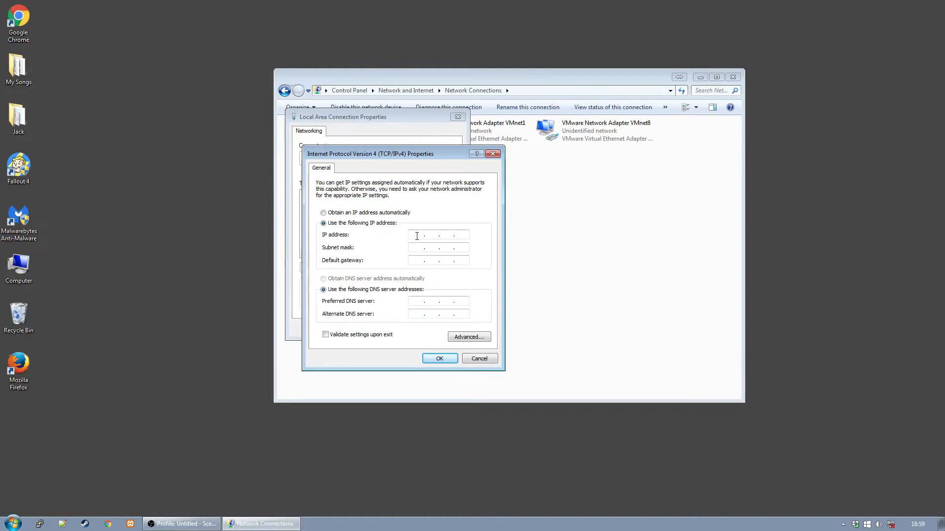
pyautogui.write('192 . 168 . 1 . 1')
pyautogui.write('00')
pyautogui.click(418, 247)
pyautogui.click(414, 260)
pyautogui.write('192.168.1.254')
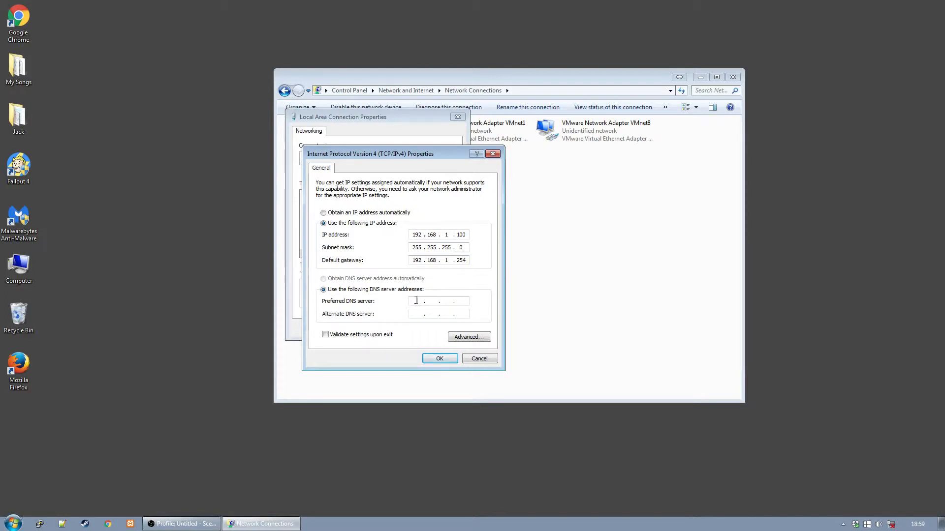
# Set both the preferred and alternate DNS servers to 159.134.0.1, and apply the connection's settings
pyautogui.write('159.134.0.1')
pyautogui.press('Tab')
pyautogui.write('159 . 134 . 0 . 1')
pyautogui.click(439, 359)
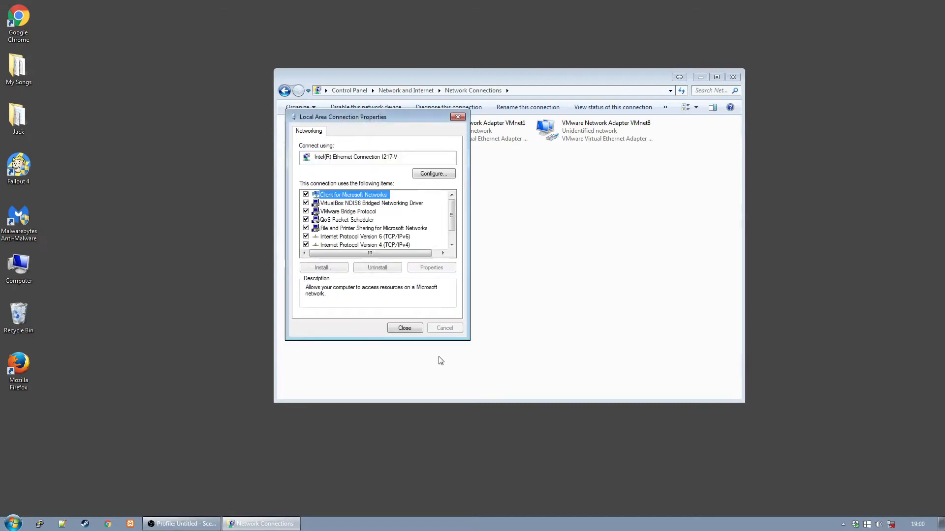
pyautogui.click(405, 329)
# Restart the Local Area Connection by disabling it and enabling it again
pyautogui.rightClick(346, 137)
pyautogui.click(327, 139)
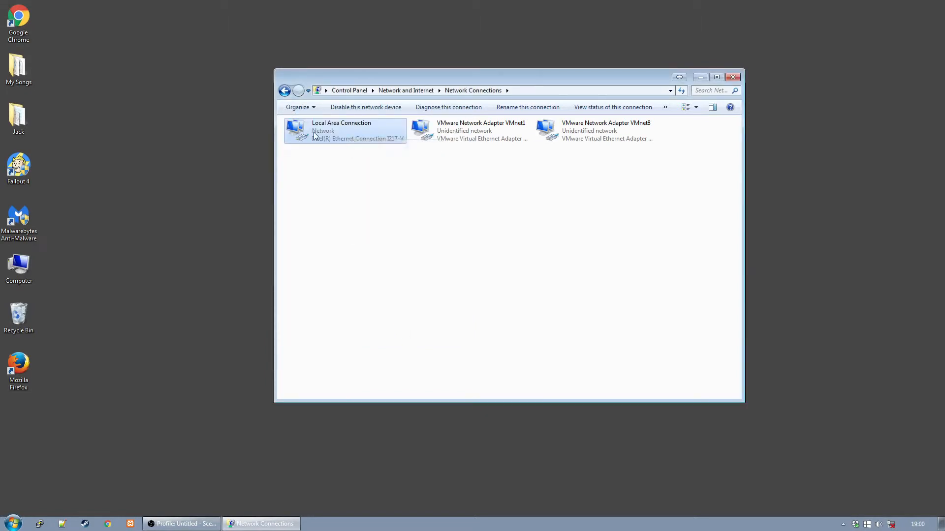
pyautogui.rightClick(314, 132)
pyautogui.click(323, 139)
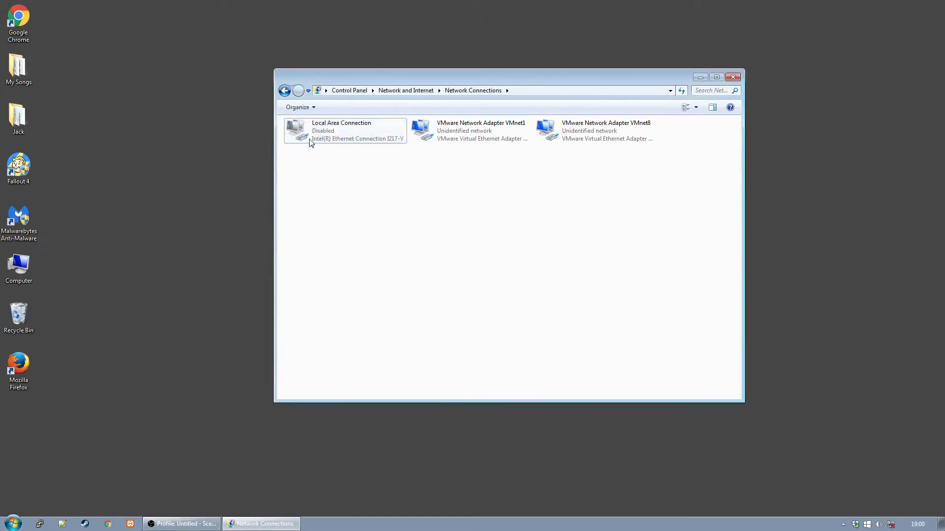
pyautogui.rightClick(323, 137)
pyautogui.click(340, 139)
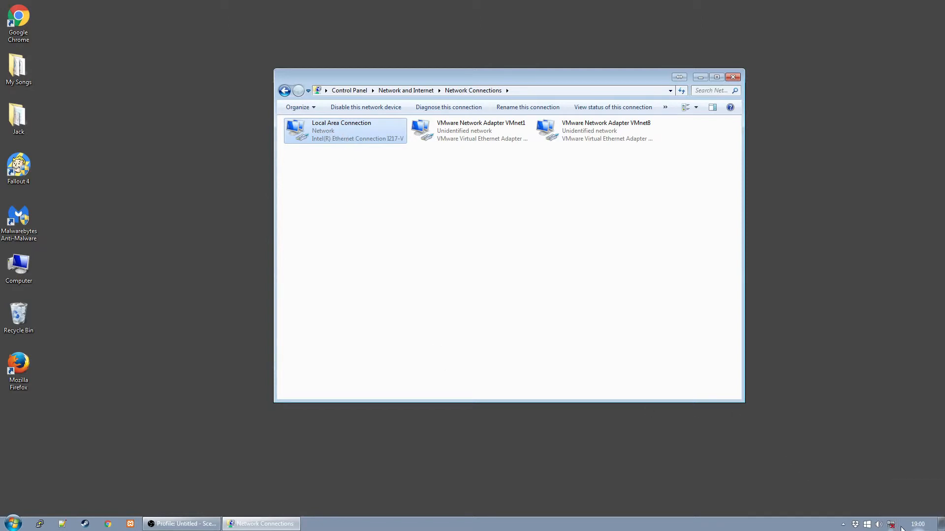
# Test internet access by loading google.com in Google Chrome, and close the browser
pyautogui.moveTo(892, 525)
pyautogui.click(107, 523)
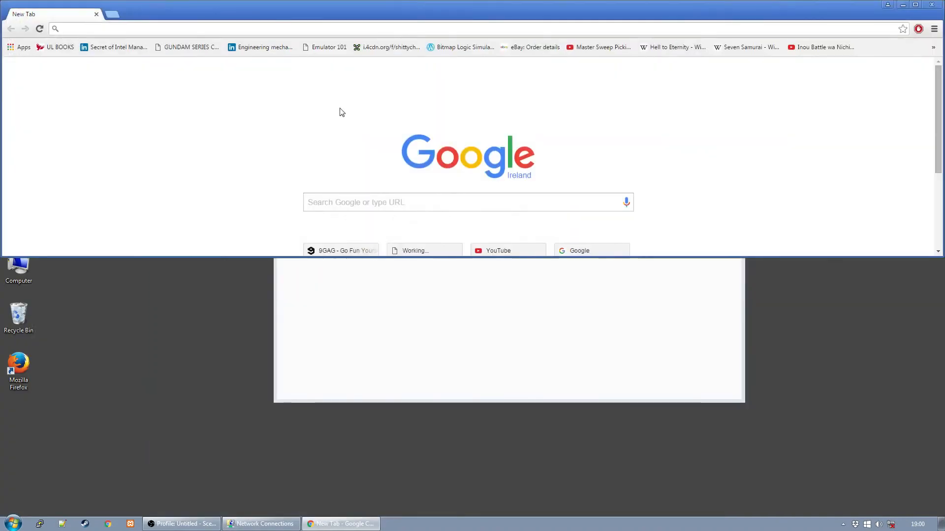
pyautogui.doubleClick(383, 10)
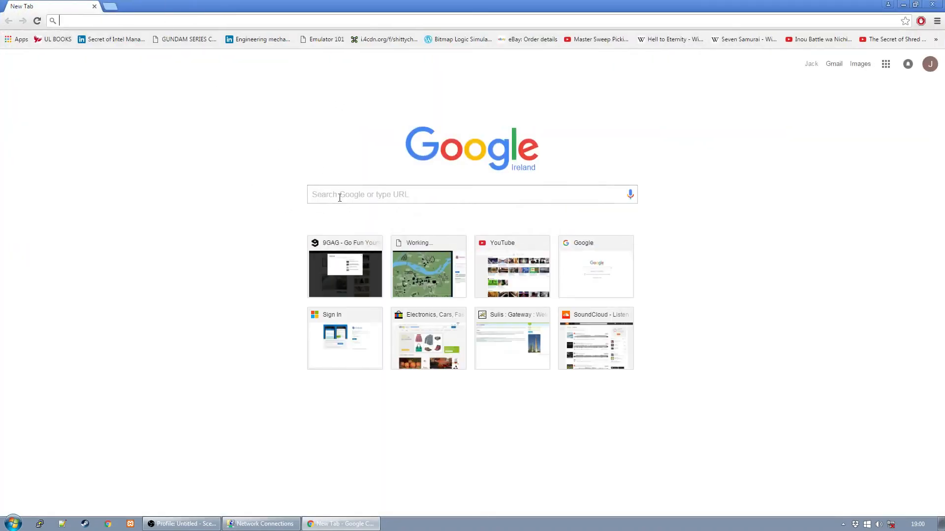
pyautogui.write('google.com')
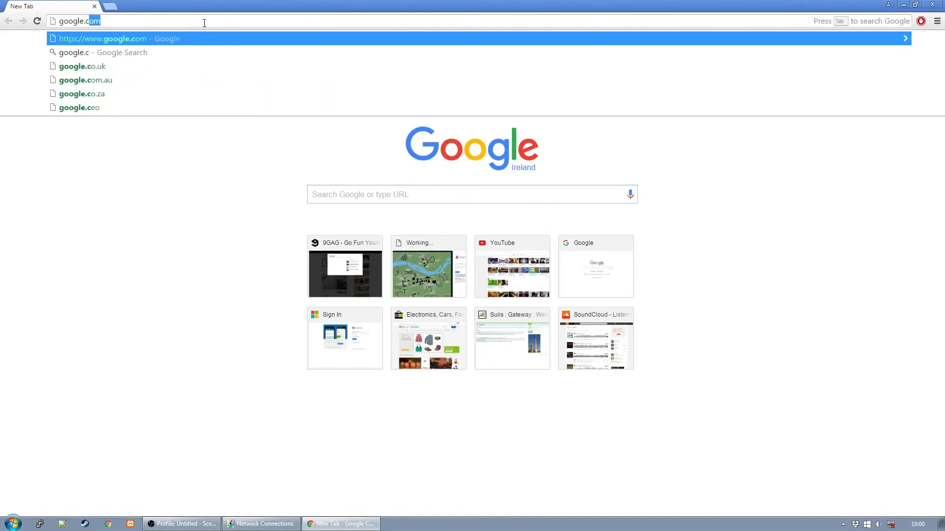
pyautogui.press('Return')
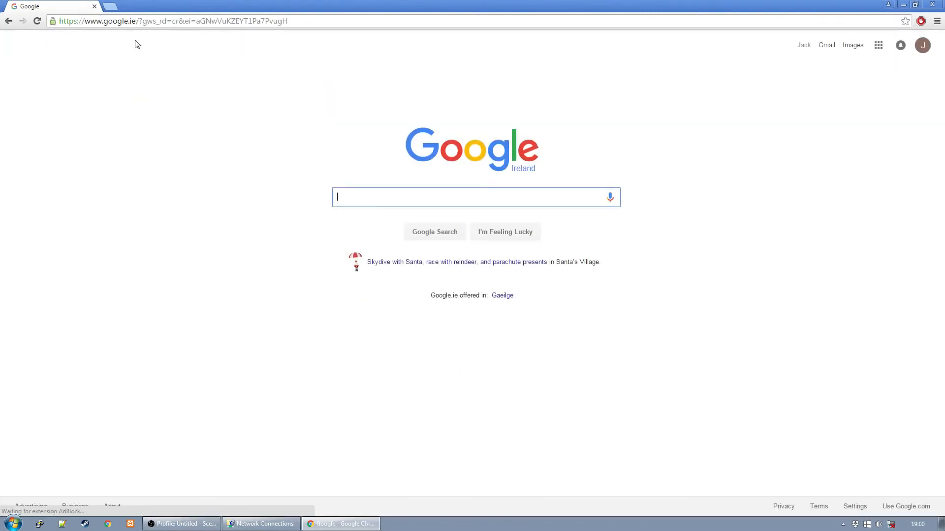
pyautogui.click(937, 4)
# Run ipconfig in Command Prompt to check the Local Area Connection's IPv4 settings, and close the open windows
pyautogui.press('super')
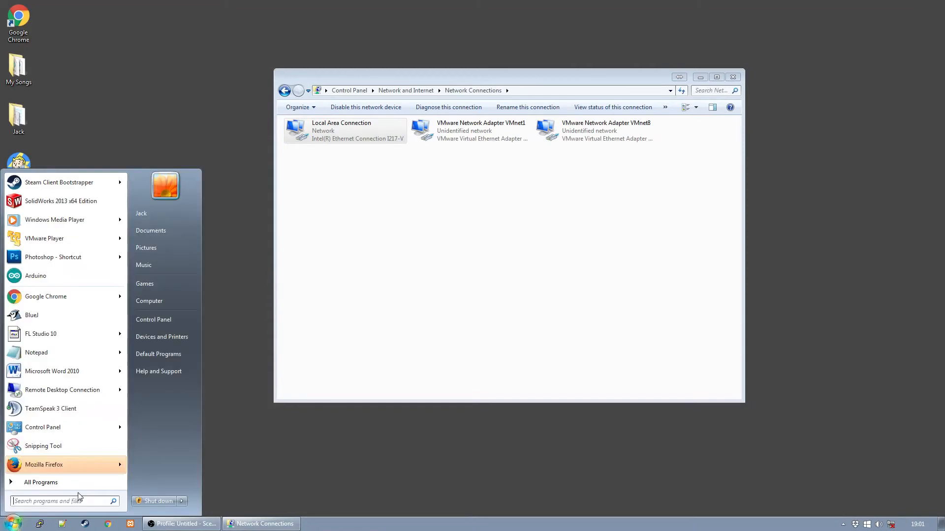
pyautogui.write('cmd')
pyautogui.press('Return')
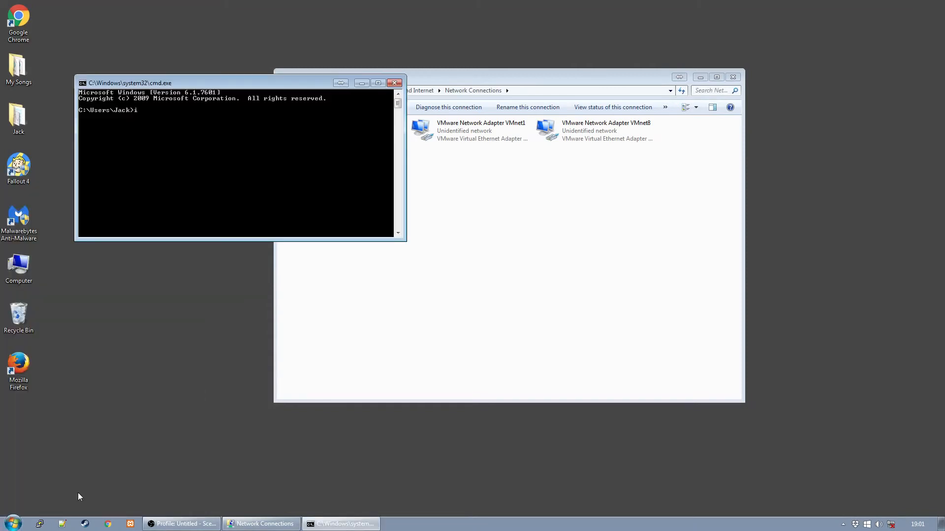
pyautogui.write('ig')
pyautogui.press('Return')
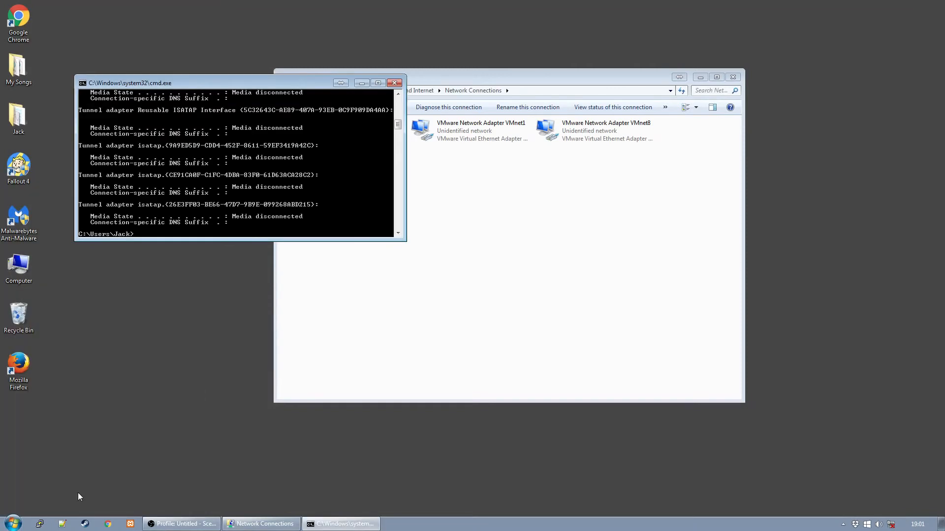
pyautogui.scroll(15, 302, 138)
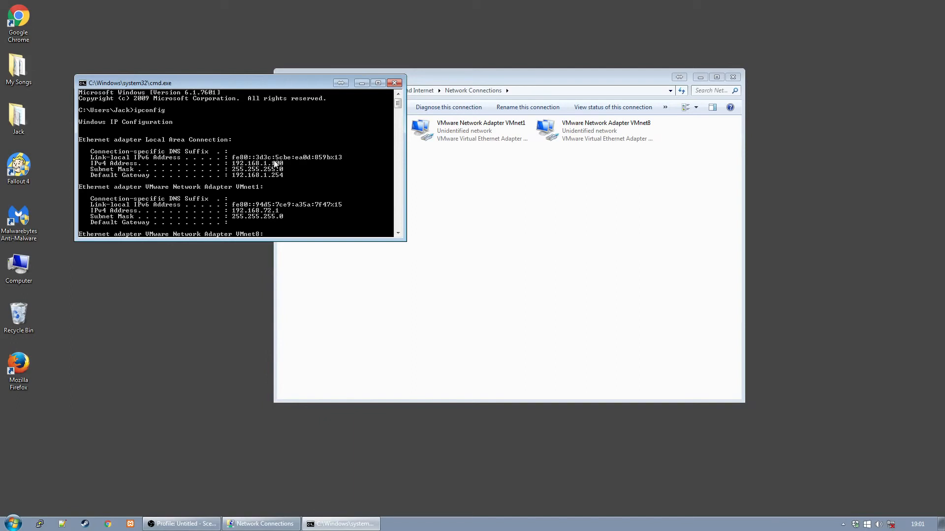
pyautogui.click(395, 83)
pyautogui.click(733, 78)
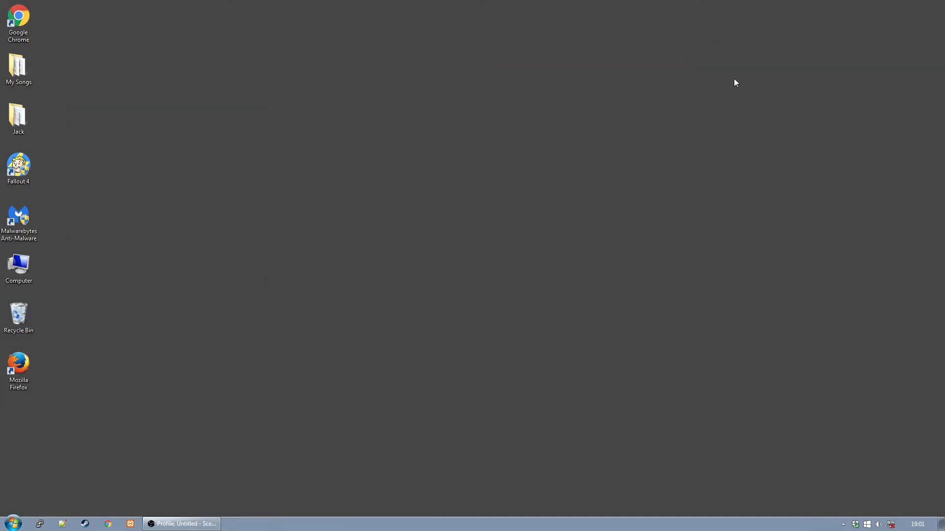